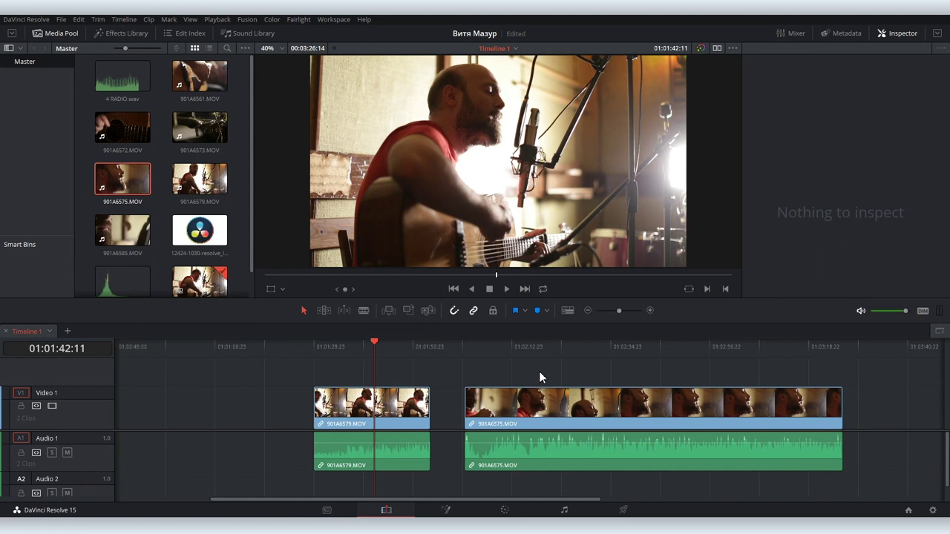
- Split 901A6575 at the playhead, delete its unwanted head and close the resulting gap
left_click(526, 343)
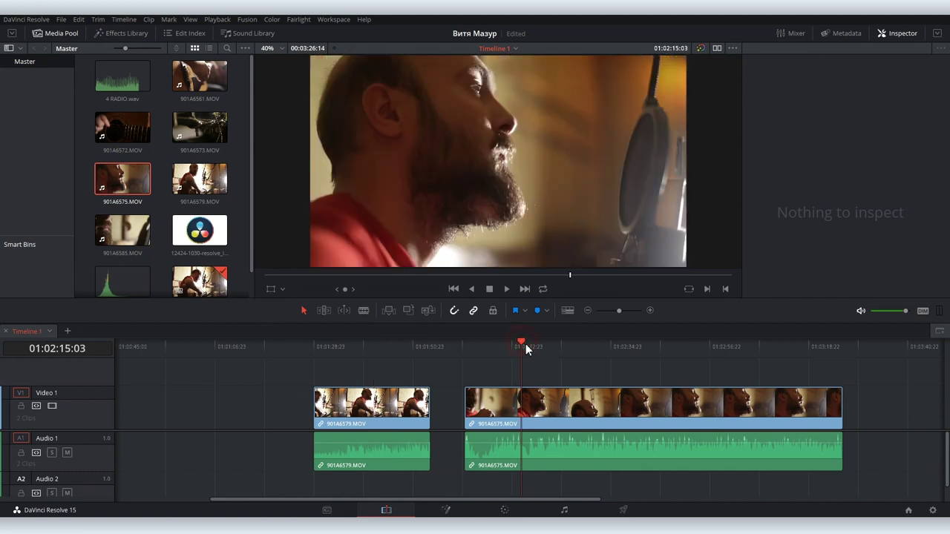
key("ctrl+b")
left_click(494, 408)
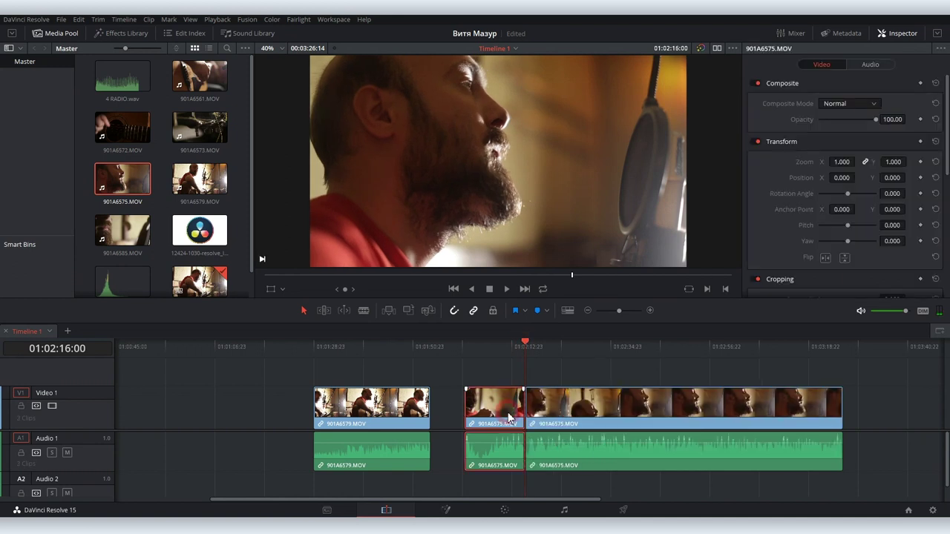
key("Delete")
left_click(452, 416)
key("Delete")
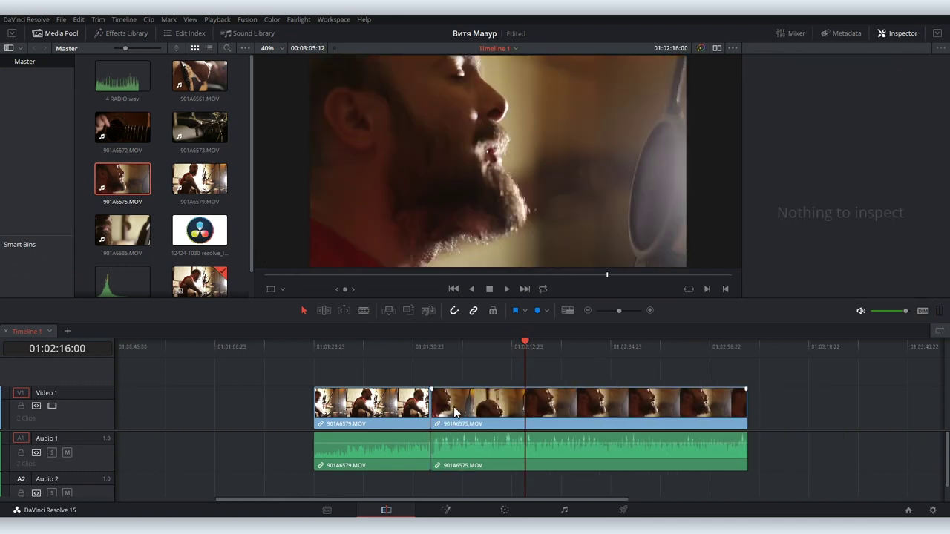
- Trim more off the start of 901A6575 and delete the gap so it follows 901A6579
left_click_drag(455, 412, 578, 407)
left_click(492, 408)
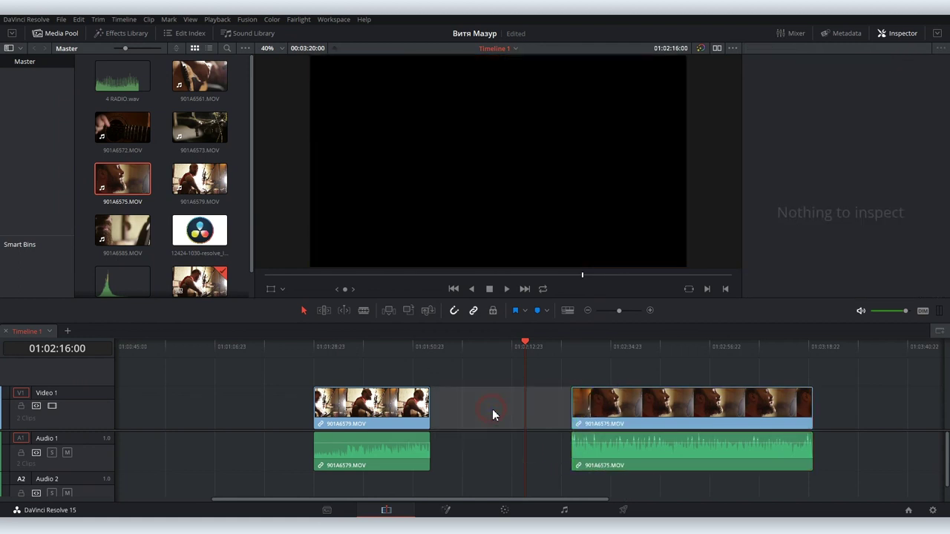
key("Delete")
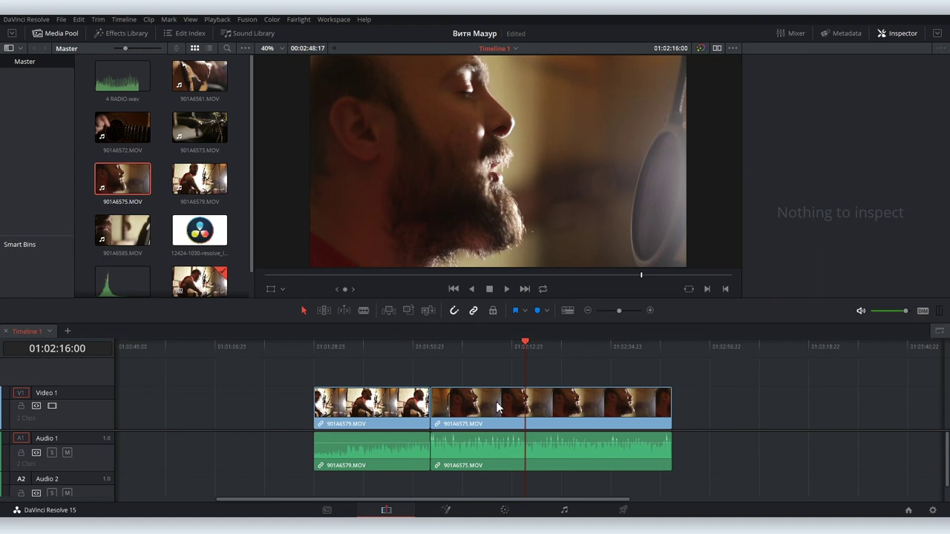
- Move 901A6575 later, turn off Linked Selection, and reposition 901A6579's audio and video separately
left_click_drag(473, 408, 537, 412)
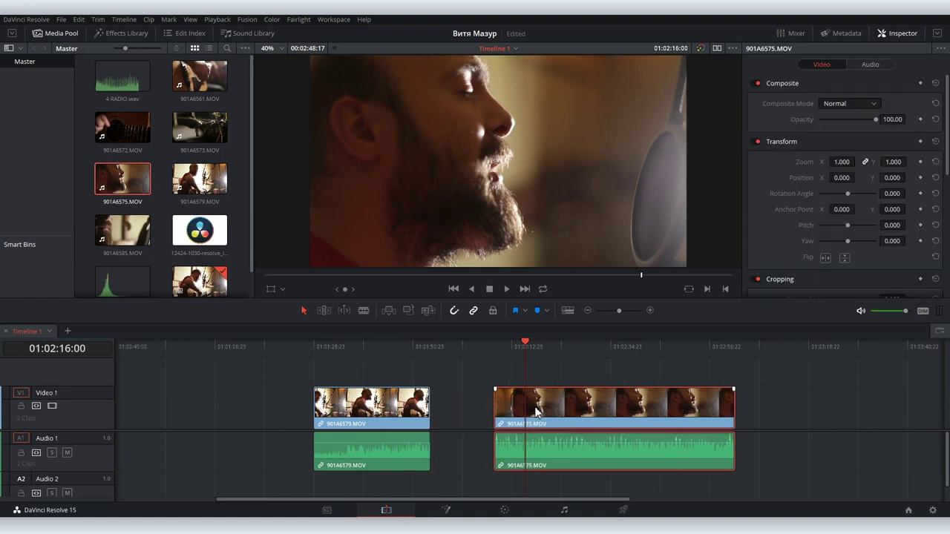
left_click(395, 405)
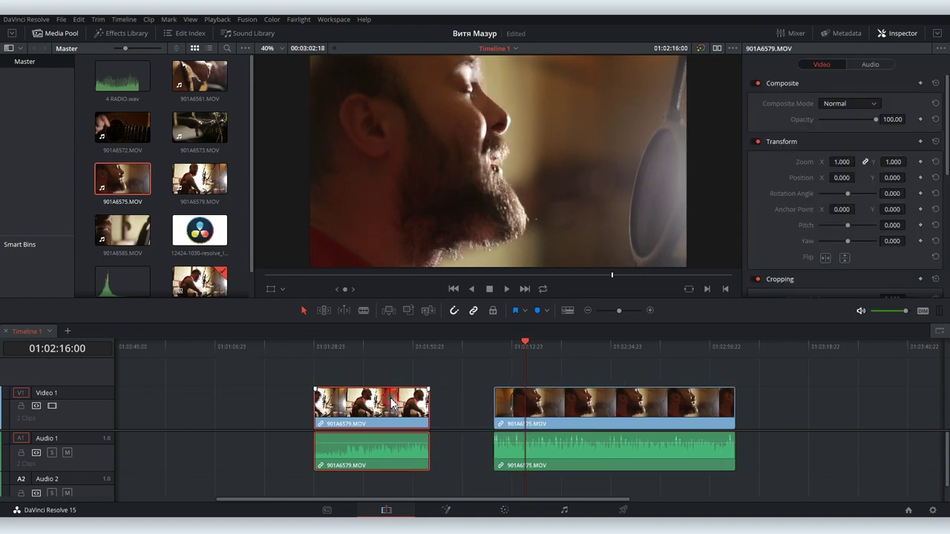
left_click(476, 312)
left_click(458, 370)
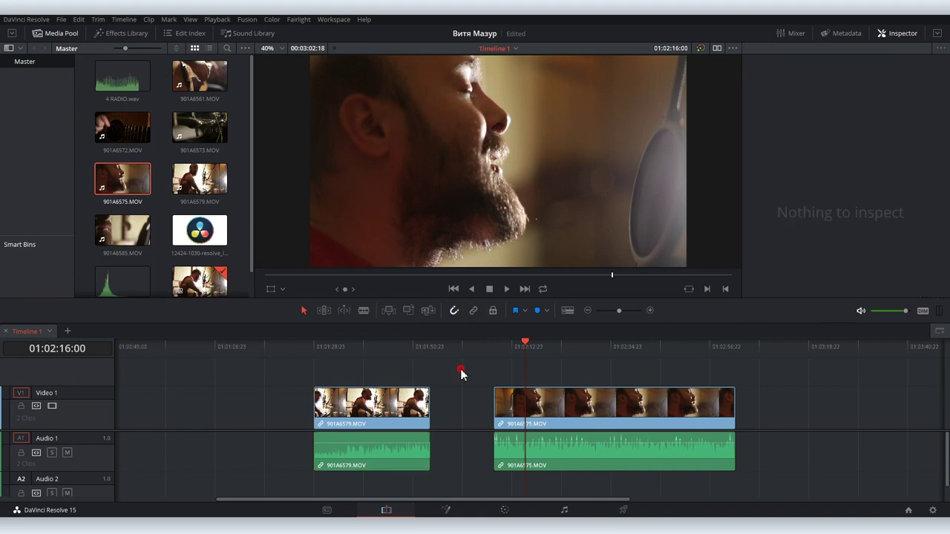
left_click(405, 454)
left_click_drag(409, 451, 249, 454)
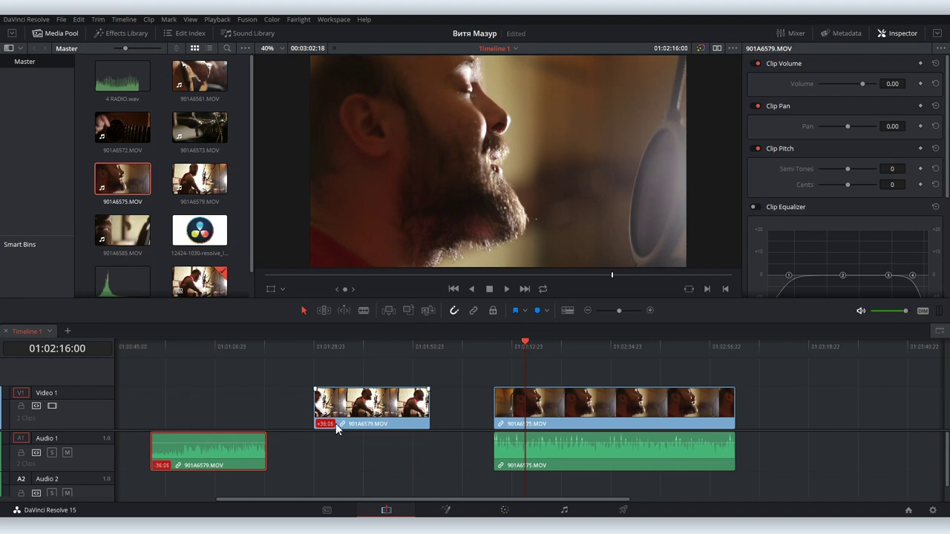
mouse_move(242, 466)
left_mouse_down()
mouse_move(250, 455)
mouse_move(271, 460)
mouse_move(241, 456)
left_mouse_up()
mouse_move(371, 414)
left_mouse_down()
mouse_move(403, 412)
mouse_move(397, 405)
left_mouse_up()
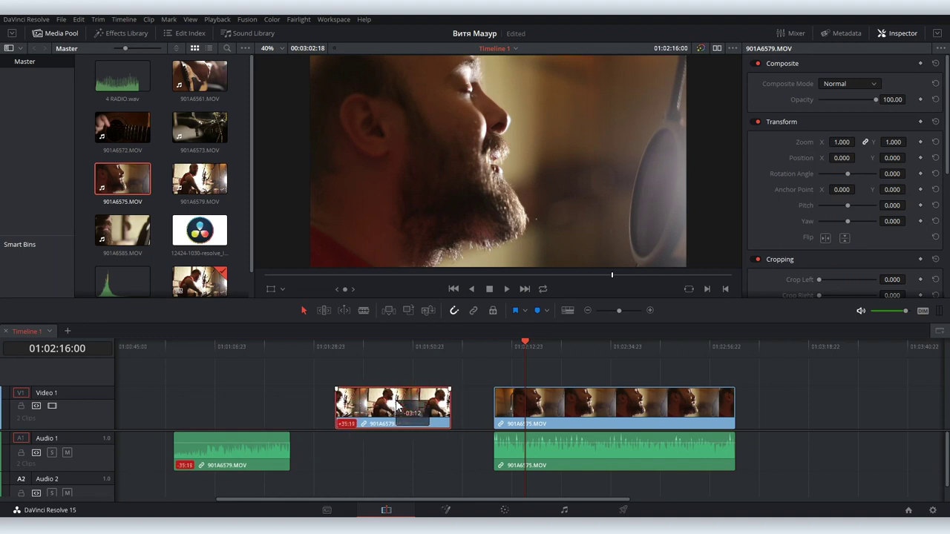
- Delete 901A6579's audio and place 901A6575's audio, end-trimmed to fit, under 901A6579's video
left_click(237, 453)
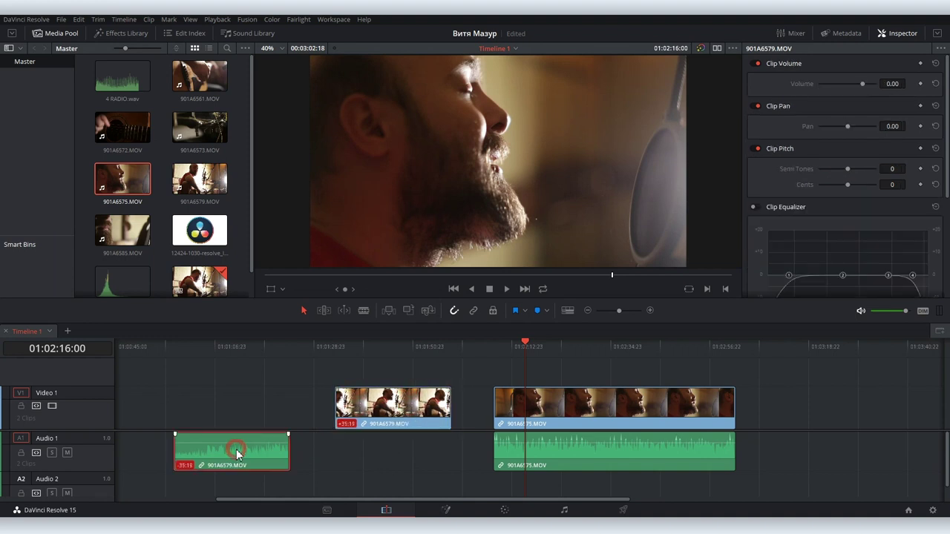
key("Delete")
left_click(558, 454)
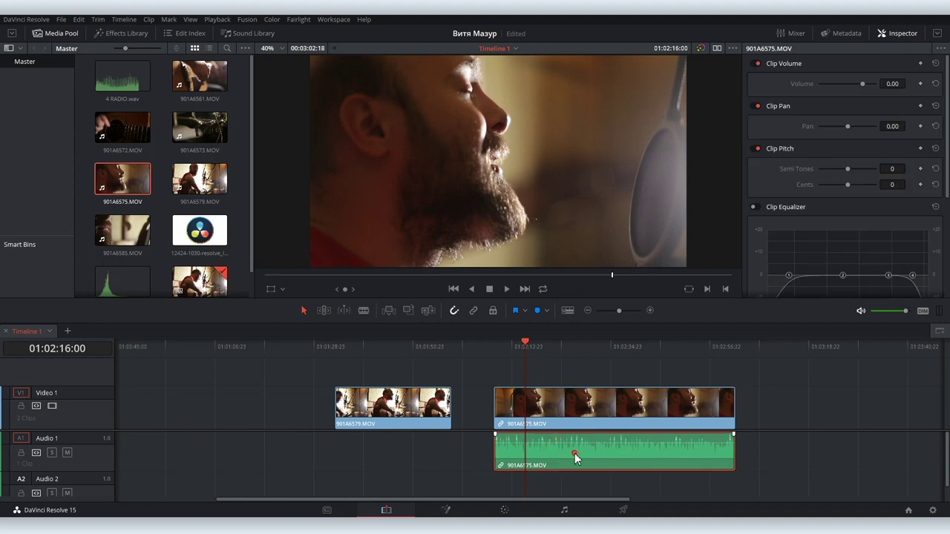
left_click_drag(575, 453, 418, 459)
left_click_drag(576, 454, 445, 452)
left_click(405, 420)
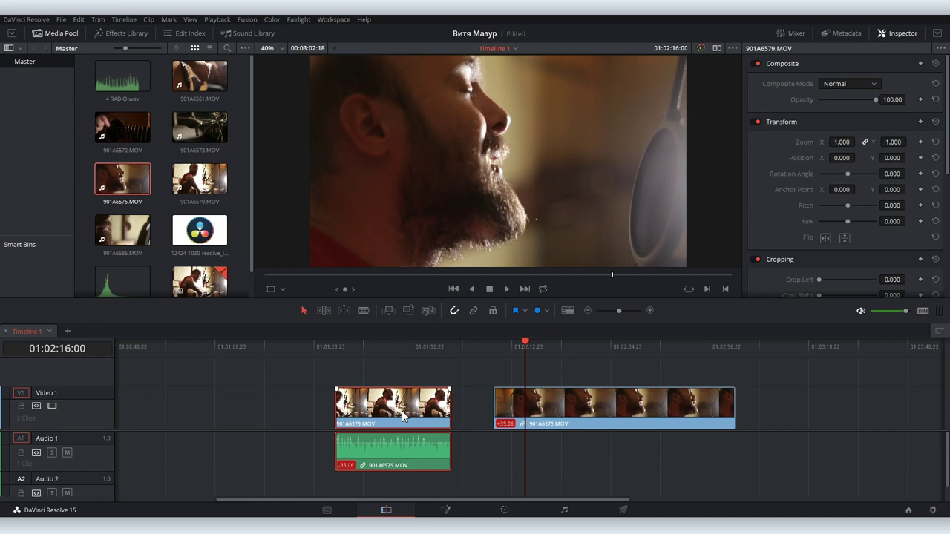
- Use Link Clips to join the 901A6579 video with its new 901A6575 audio
right_click(402, 416)
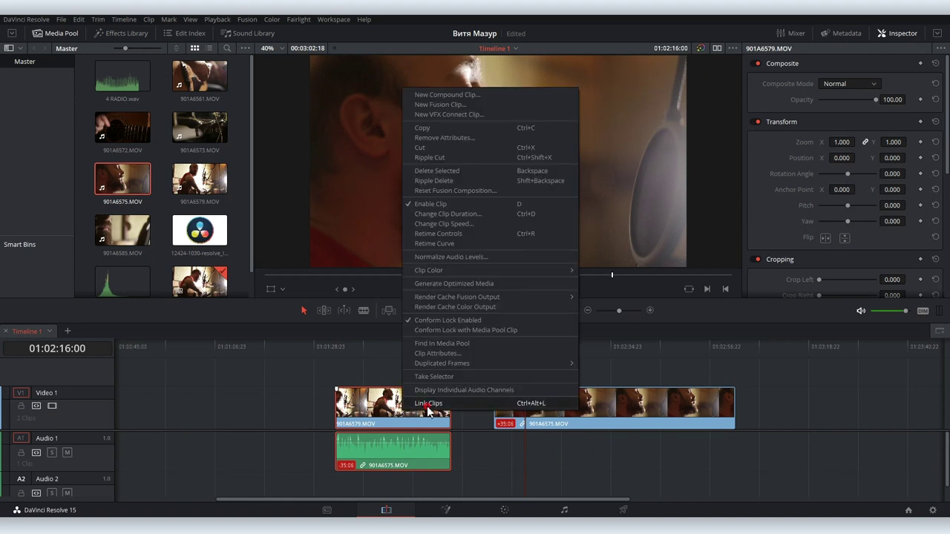
left_click(428, 405)
left_click(375, 346)
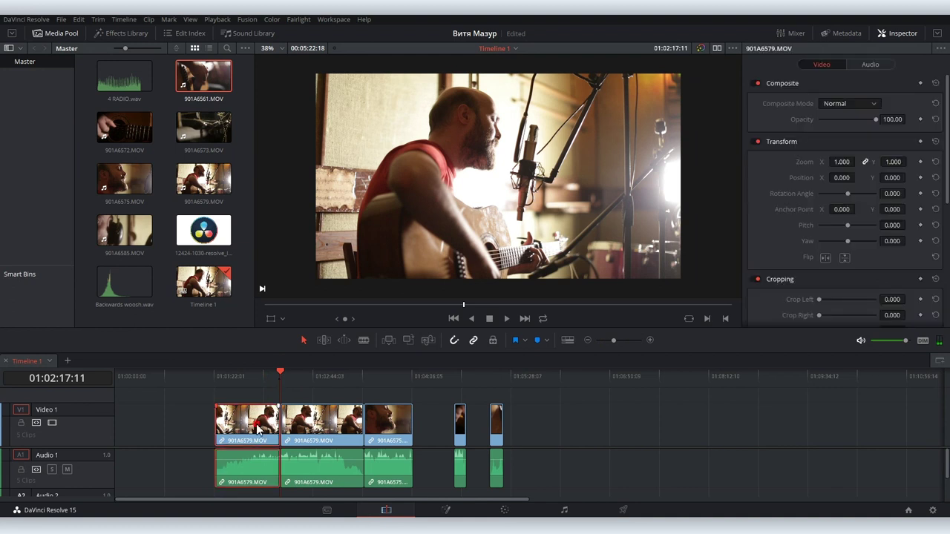
- Move the first 901A6579 clip earlier, butt the small clip against it and delete the gap
left_click_drag(255, 424, 203, 424)
left_click_drag(458, 422, 231, 421)
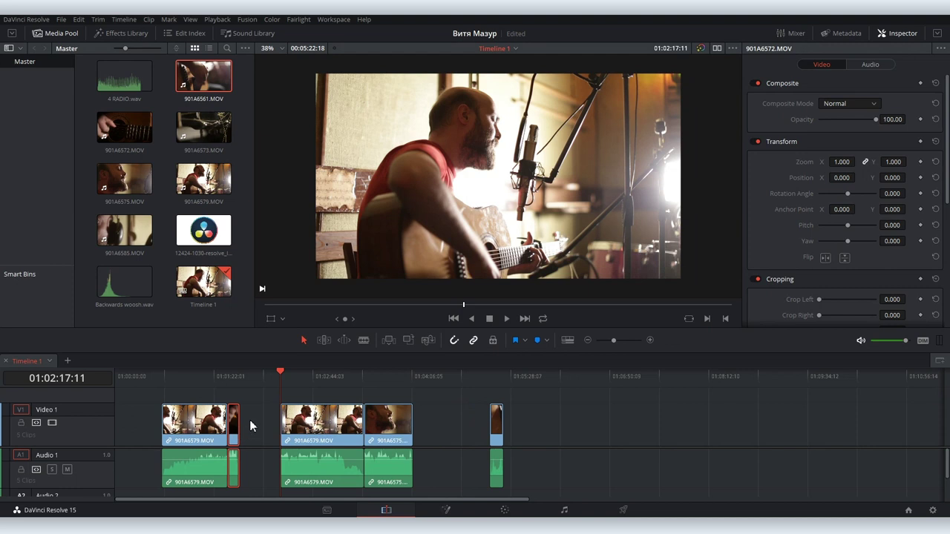
left_click(230, 377)
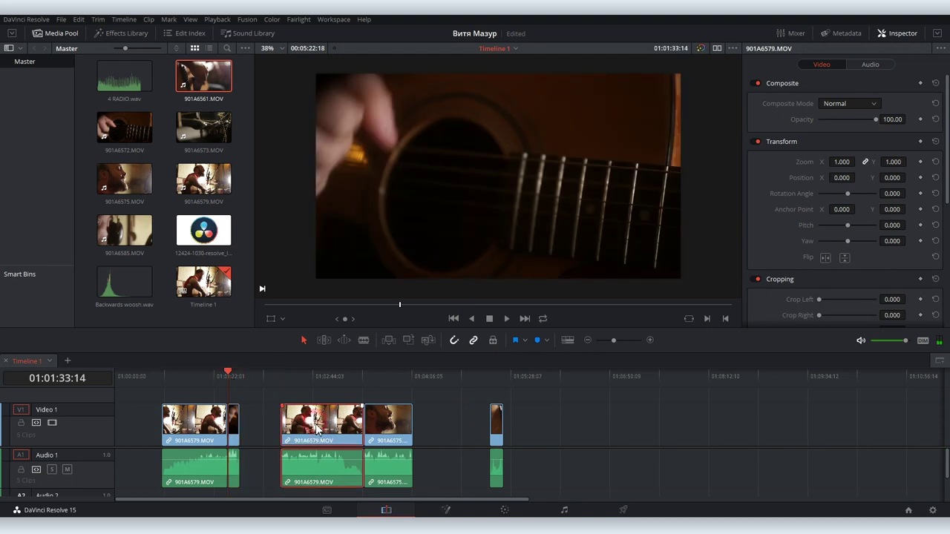
left_click(273, 426)
key("Delete")
- Place 901A6561 after 901A6579 and delete the gap so 901A6575 moves up
mouse_move(345, 423)
left_mouse_down()
mouse_move(409, 423)
mouse_move(332, 422)
left_mouse_up()
left_click(442, 423)
left_click(458, 421)
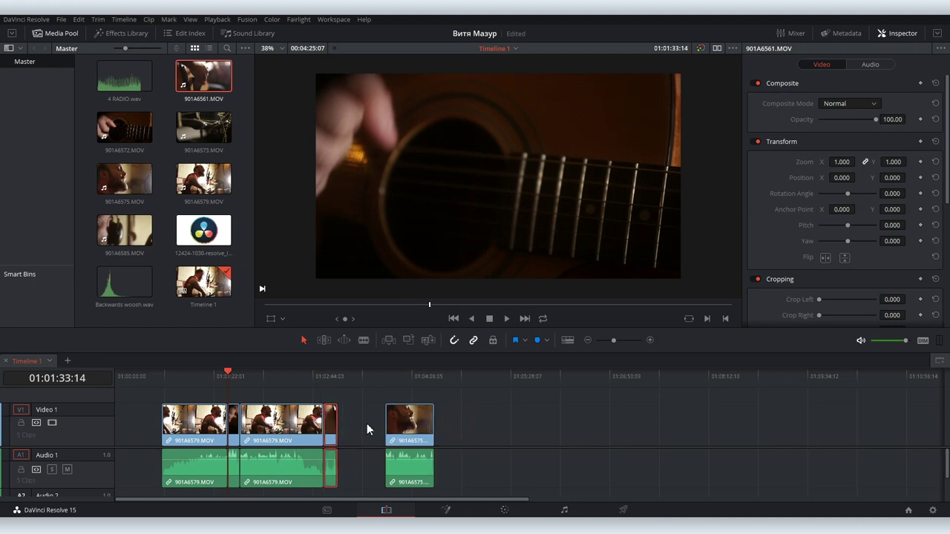
left_click_drag(406, 423, 280, 416)
left_click(299, 420)
key("Delete")
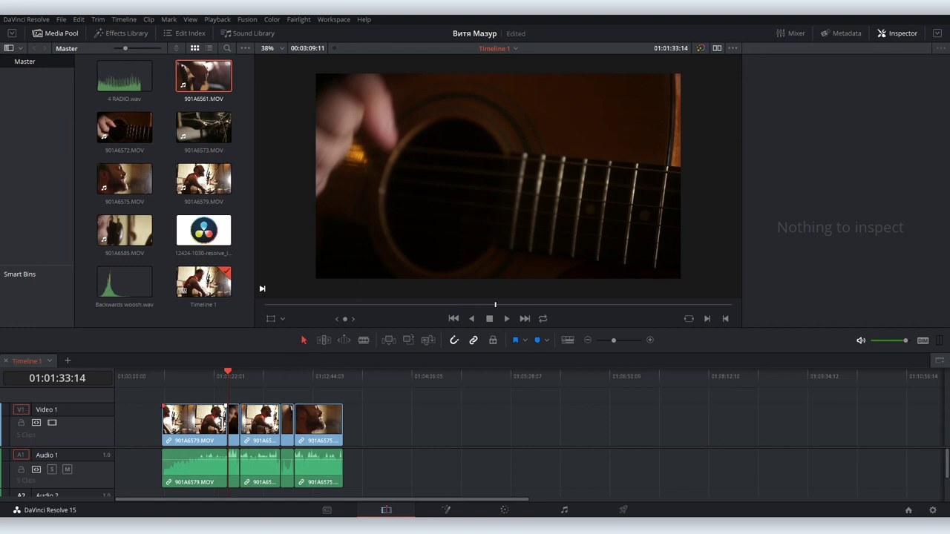
- Trim the first clip's start and end, and close the gap after it
left_click_drag(162, 423, 170, 423)
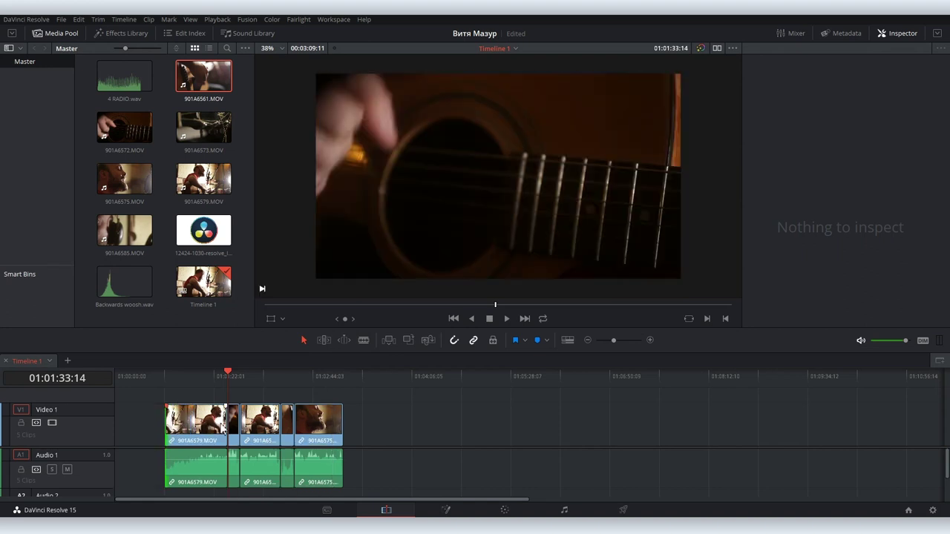
left_click_drag(227, 430, 217, 434)
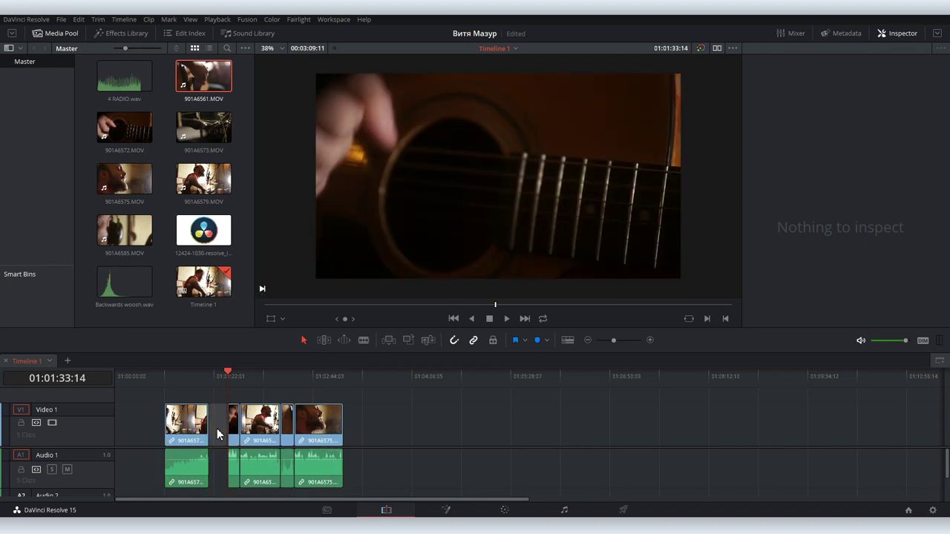
key("Delete")
left_click(198, 377)
- Play back the edit, then in Trim Edit Mode ripple-trim 13:15 off the first 901A6579 clip's end
key("space")
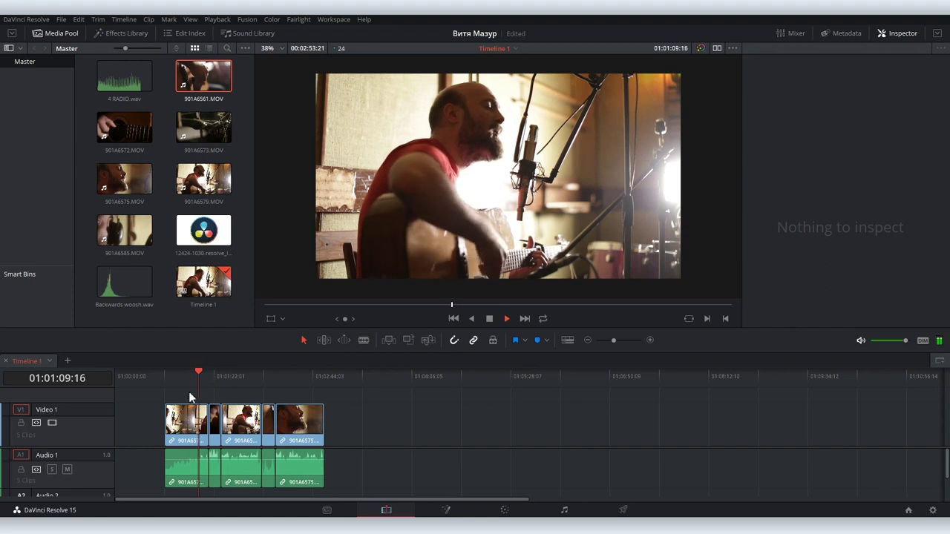
mouse_move(613, 340)
left_mouse_down()
mouse_move(628, 340)
mouse_move(614, 341)
left_mouse_up()
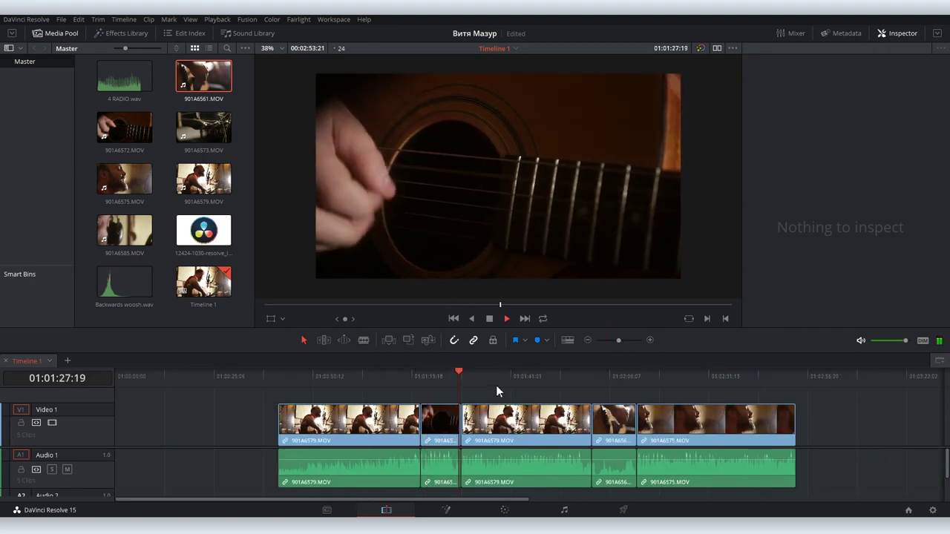
left_click(586, 374)
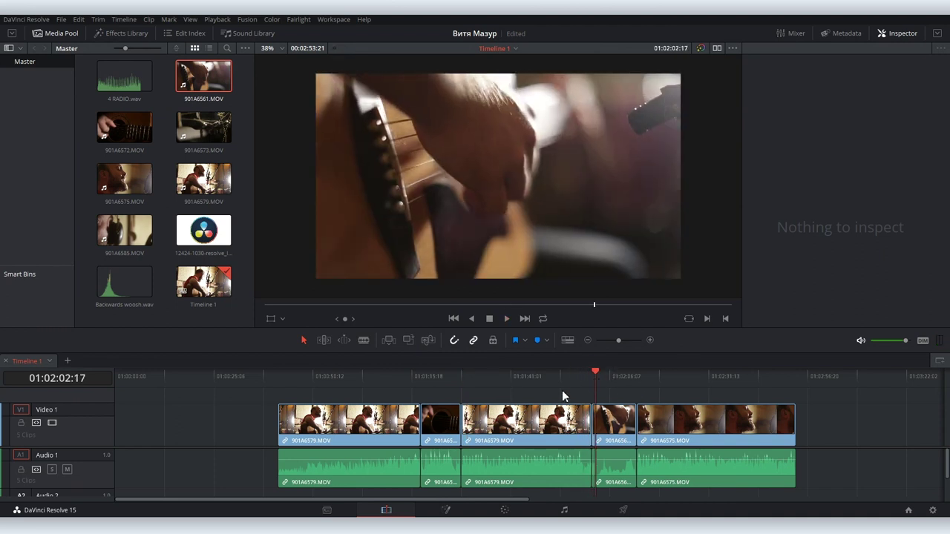
left_click_drag(540, 351, 542, 322)
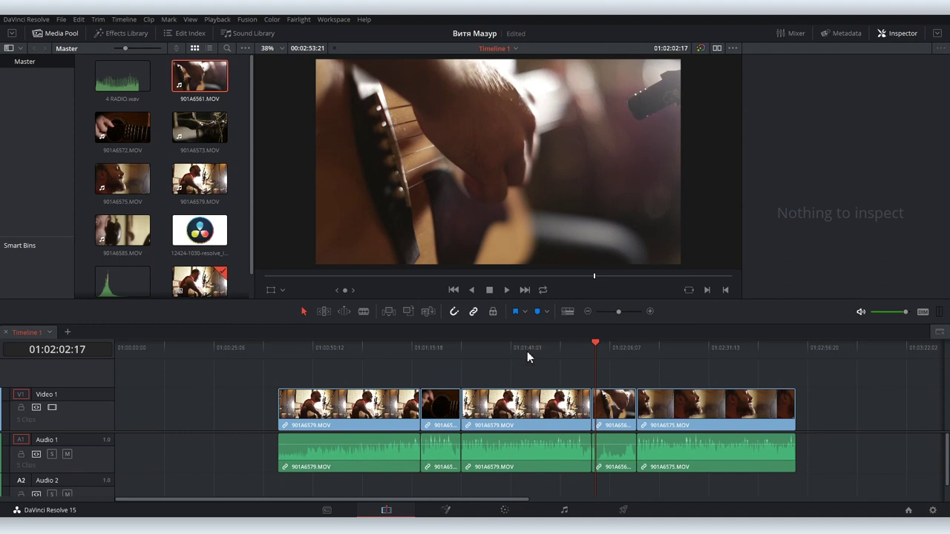
left_click(324, 311)
left_click_drag(413, 401, 361, 404)
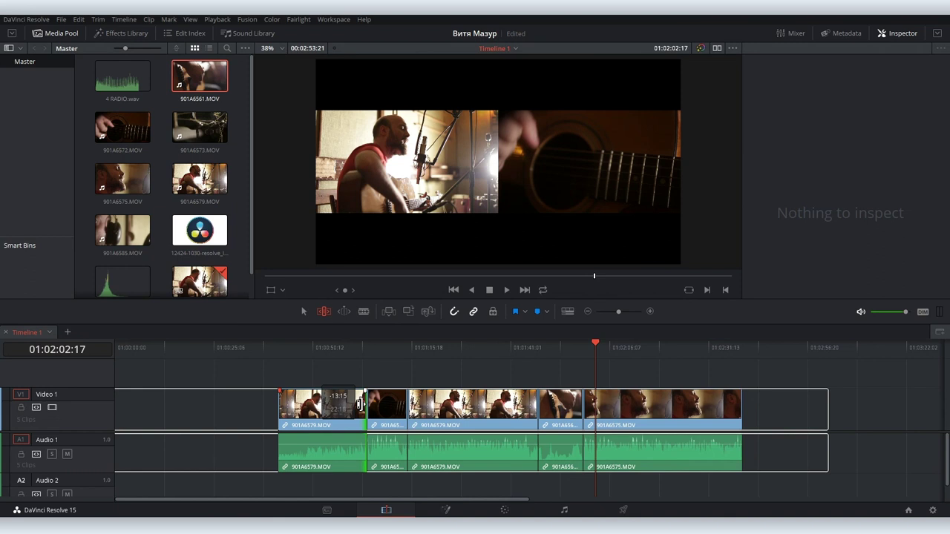
- Ripple-extend the first 901A6579 clip's tail back out, then play the new cut from just before it
left_click_drag(360, 404, 415, 404)
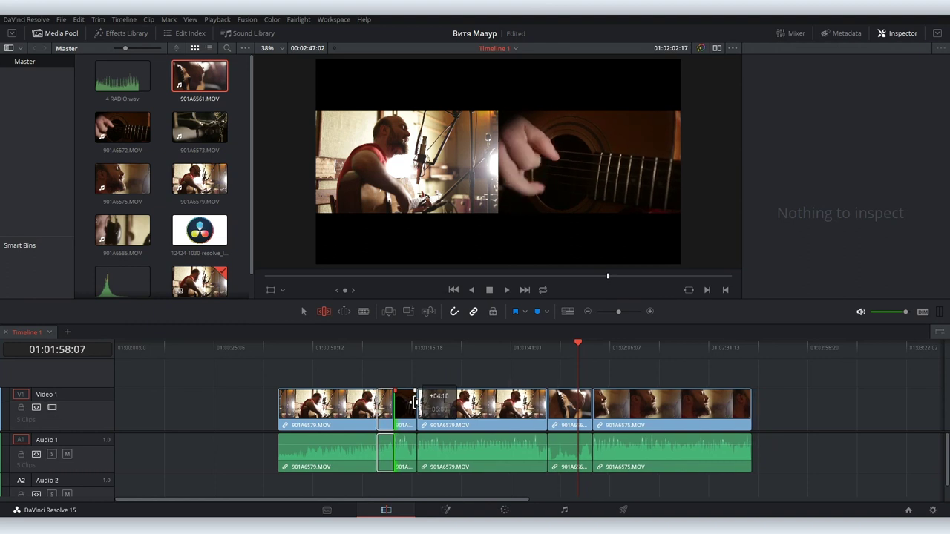
left_click_drag(414, 404, 416, 404)
left_click(387, 345)
left_click_drag(387, 346, 377, 342)
key("space")
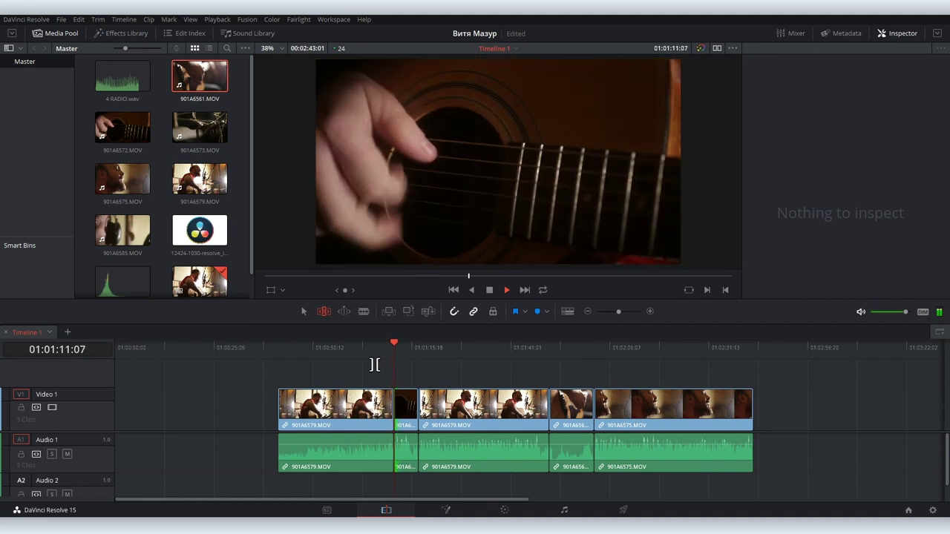
key("space")
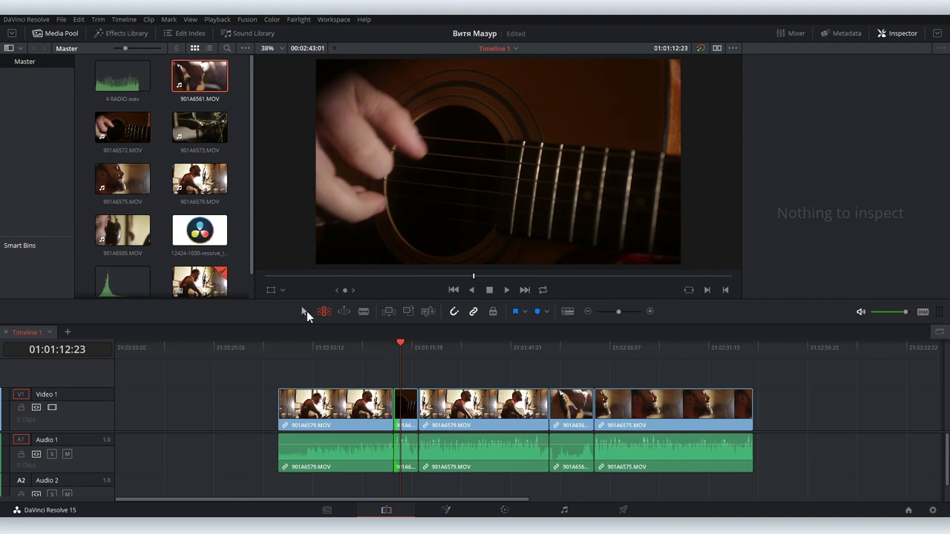
- Zoom in on the cuts, trim 901A6572's start later and delete the gap before it
left_click(625, 311)
left_click_drag(522, 408, 471, 415)
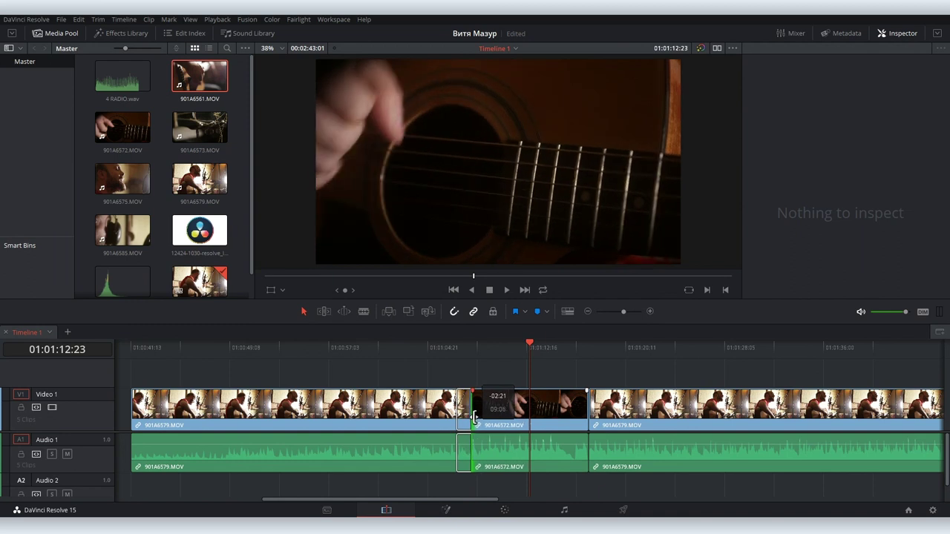
left_click(467, 349)
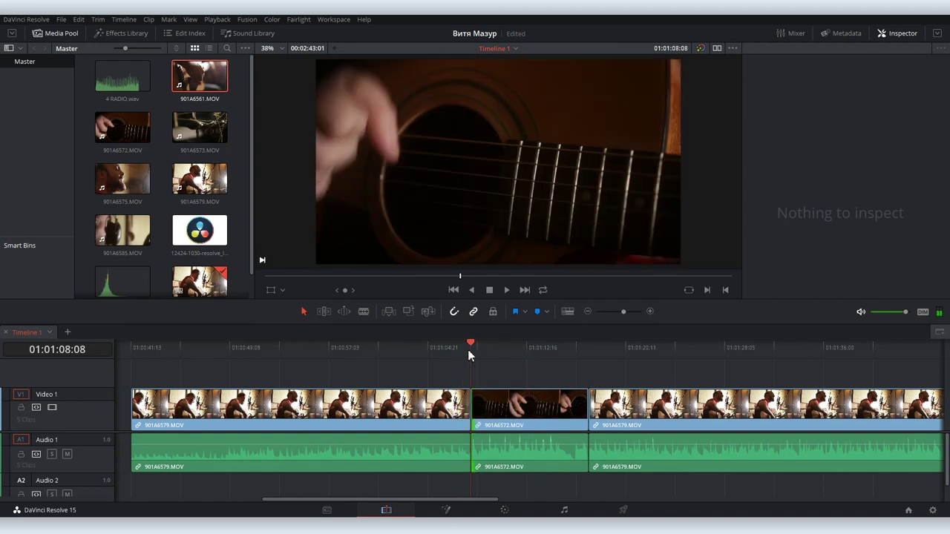
left_click_drag(472, 404, 498, 408)
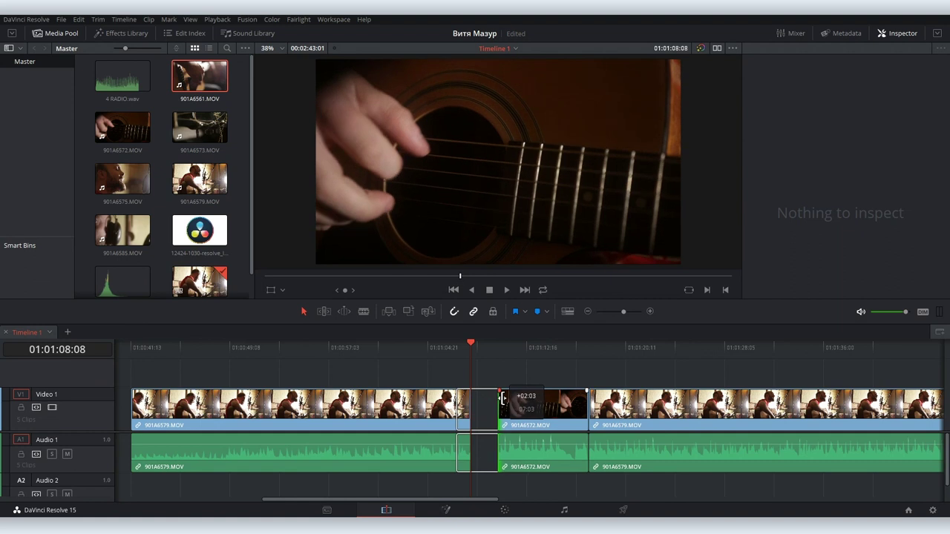
left_click(479, 414)
key("Delete")
- In Trim Edit Mode, ripple-trim 901A6572's head and take 2:18 off its tail
left_click(324, 311)
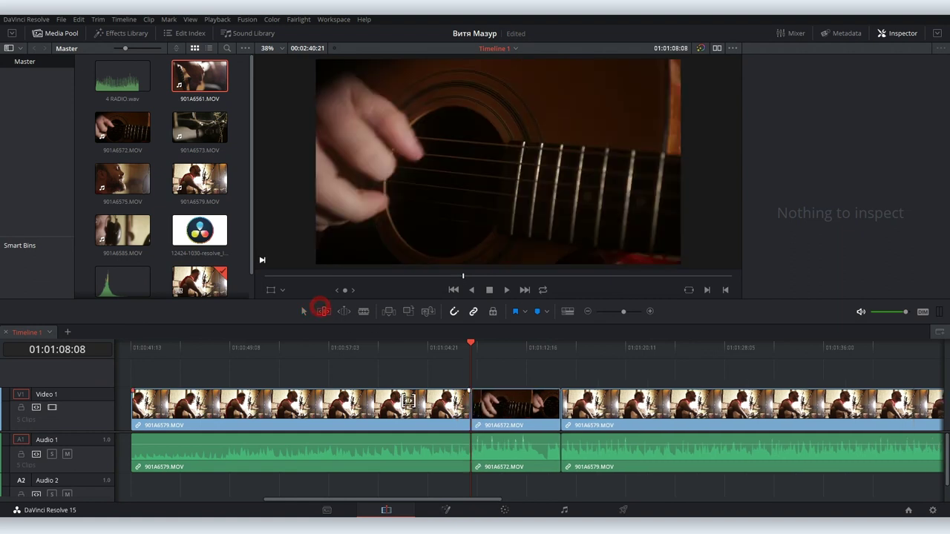
mouse_move(473, 406)
left_mouse_down()
mouse_move(456, 406)
mouse_move(466, 406)
left_mouse_up()
left_click(467, 356)
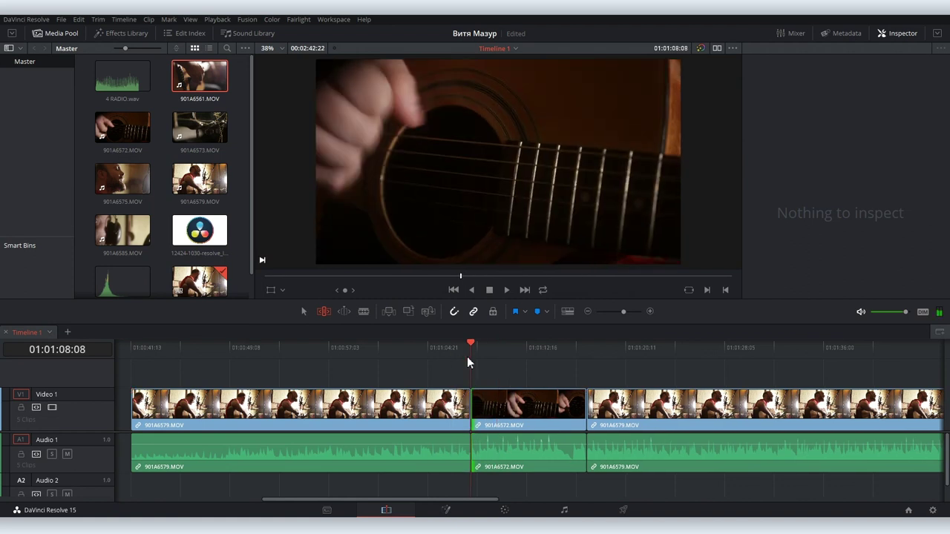
left_click_drag(469, 344, 467, 347)
left_click_drag(470, 397, 472, 395)
left_click_drag(584, 400, 547, 399)
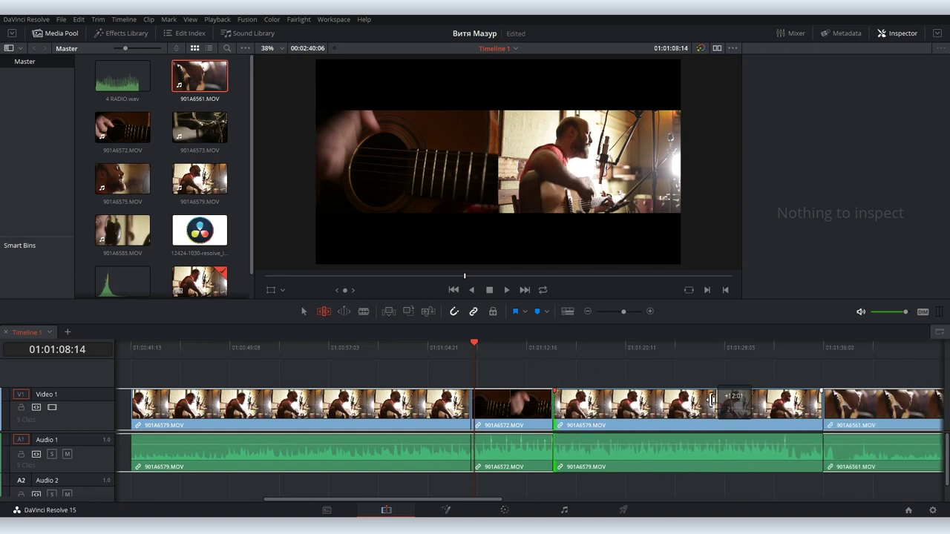
- Ripple-shorten the tail of the following 901A6579 clip, then slip 901A6572 to a different stretch of footage
left_click_drag(676, 397, 570, 371)
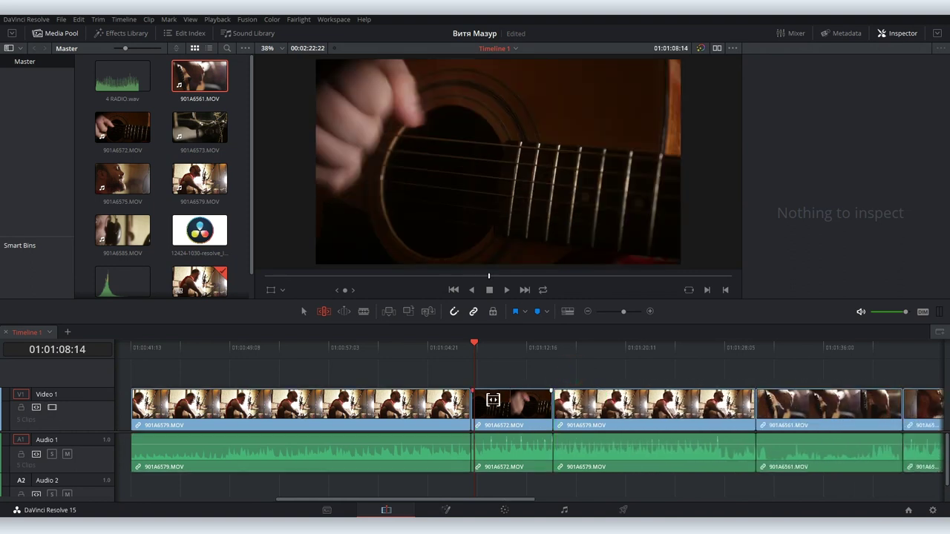
left_click_drag(473, 345, 441, 345)
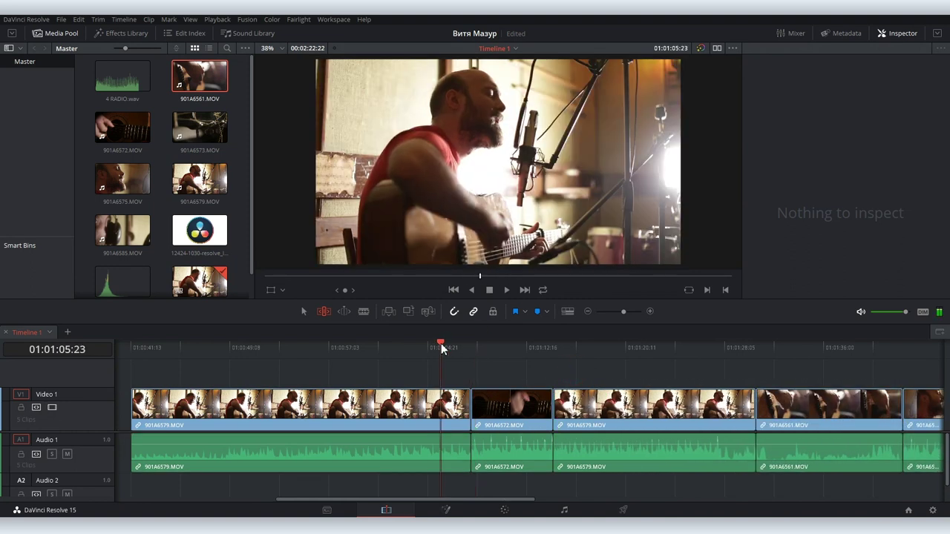
left_click_drag(503, 400, 522, 397)
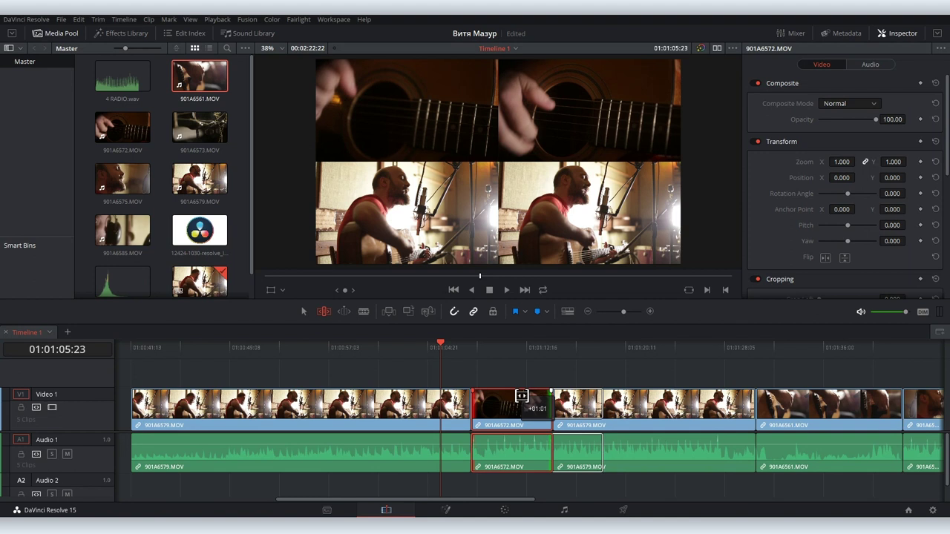
left_click_drag(517, 396, 477, 404)
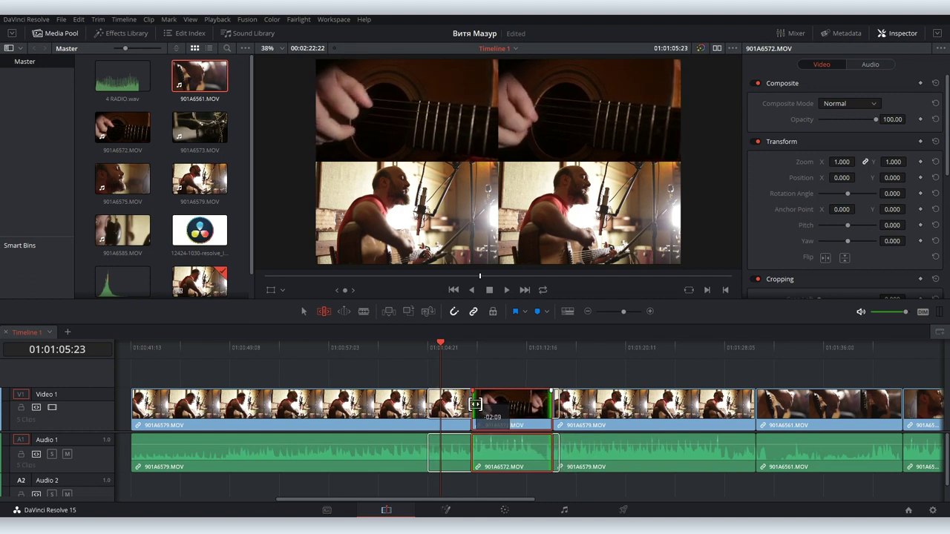
left_click_drag(477, 404, 486, 402)
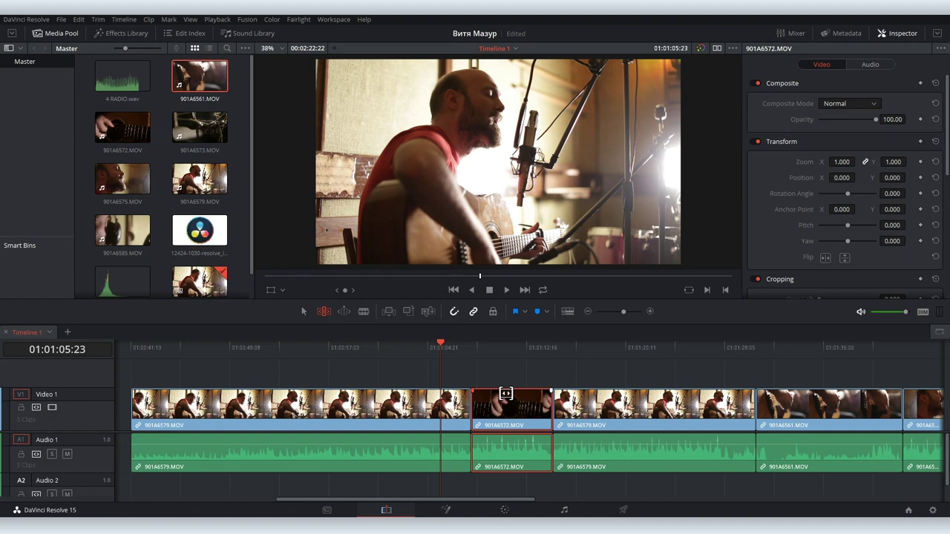
- Slide 901A6572 about one second earlier between its 901A6579 neighbours, keeping its length
left_click(507, 423)
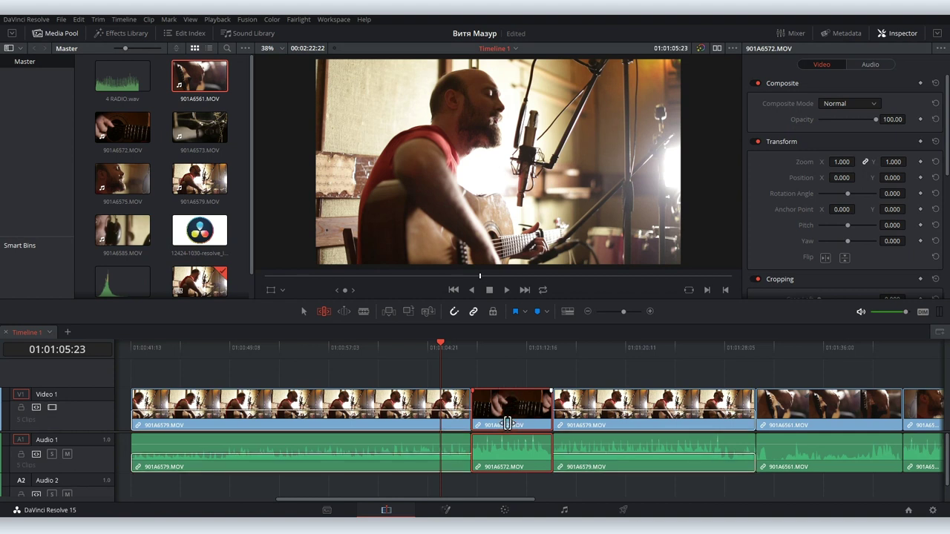
mouse_move(508, 423)
left_mouse_down()
mouse_move(573, 422)
mouse_move(486, 431)
left_mouse_up()
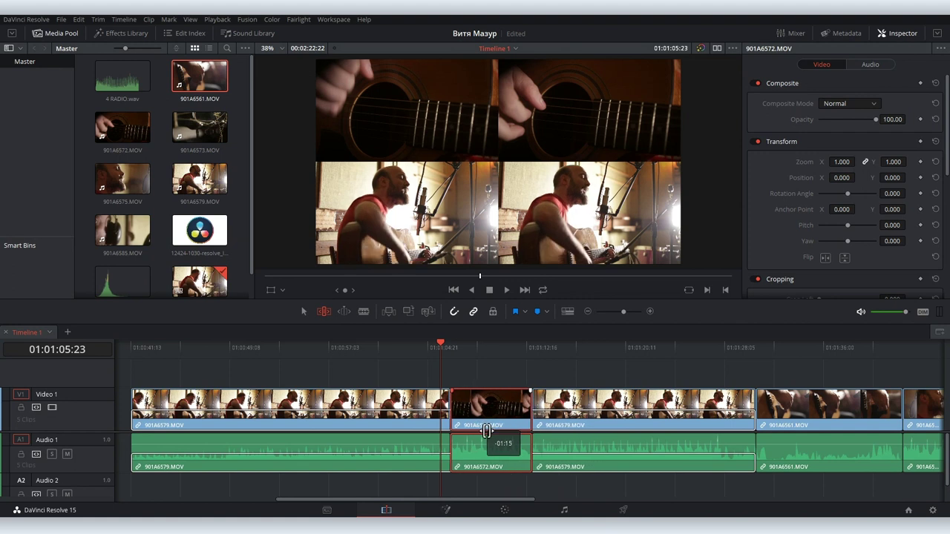
mouse_move(487, 431)
left_mouse_down()
mouse_move(573, 427)
mouse_move(494, 432)
left_mouse_up()
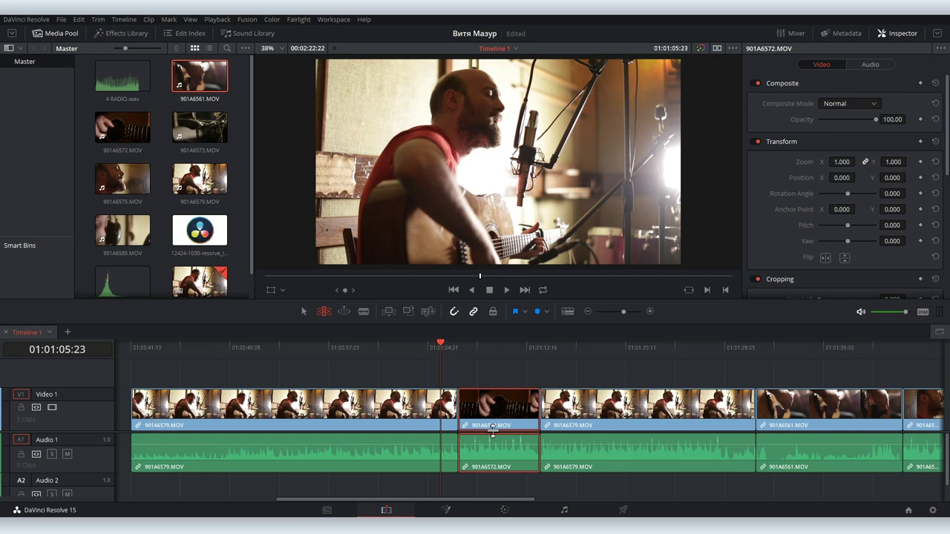
- Zoom in on 901A6572, slide it a few frames later, then slip its footage again
left_click(629, 312)
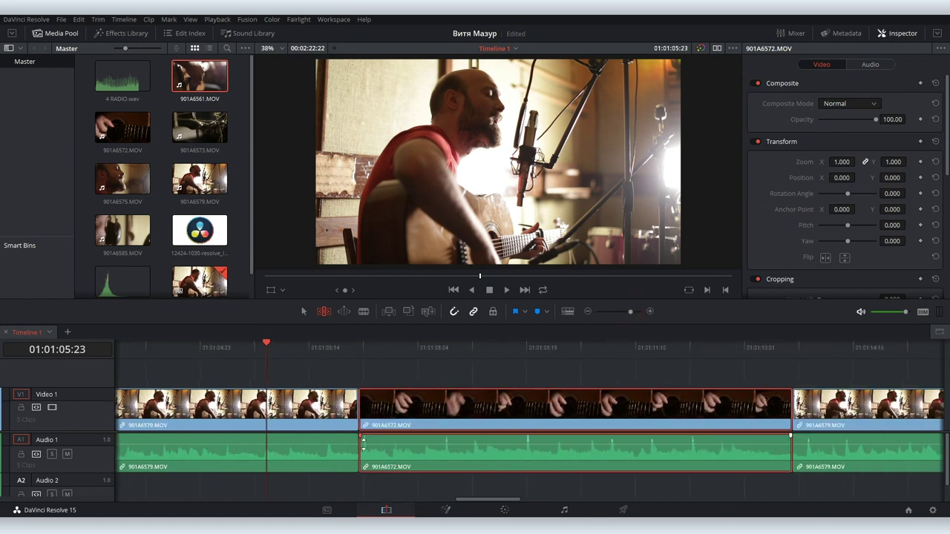
mouse_move(412, 422)
left_mouse_down()
mouse_move(477, 424)
mouse_move(420, 433)
left_mouse_up()
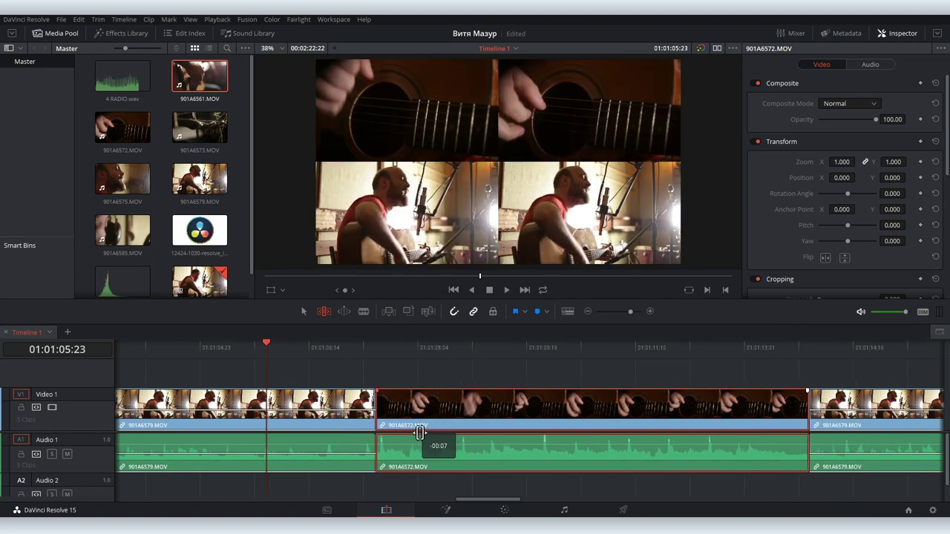
left_click_drag(420, 433, 365, 456)
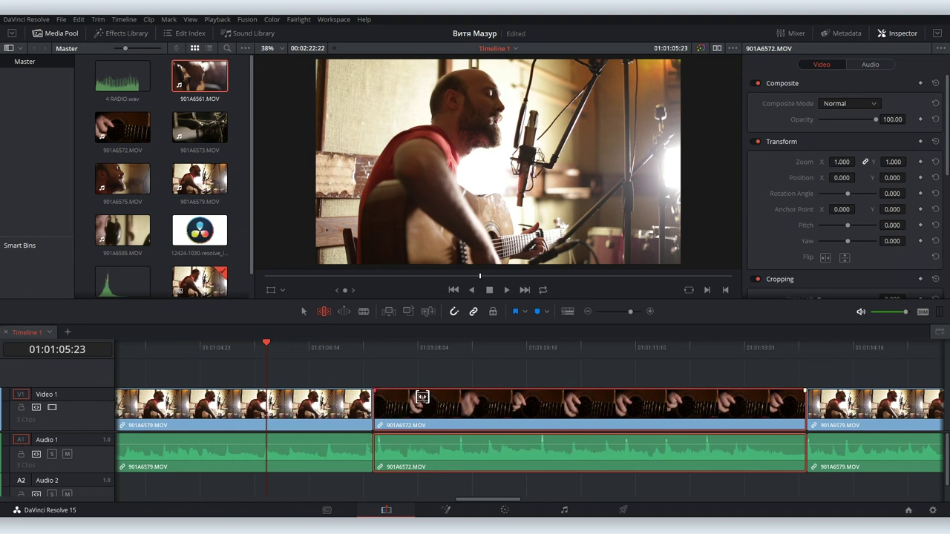
left_click_drag(422, 397, 475, 393)
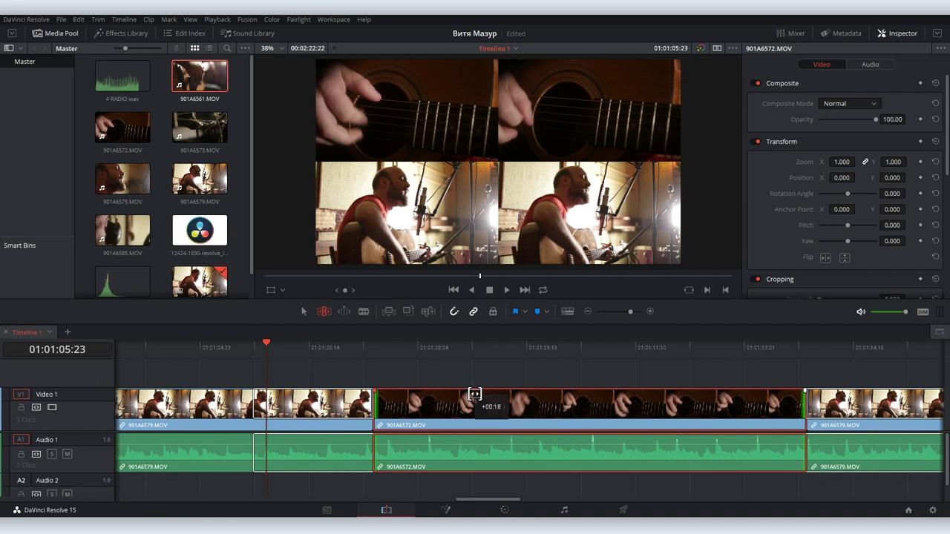